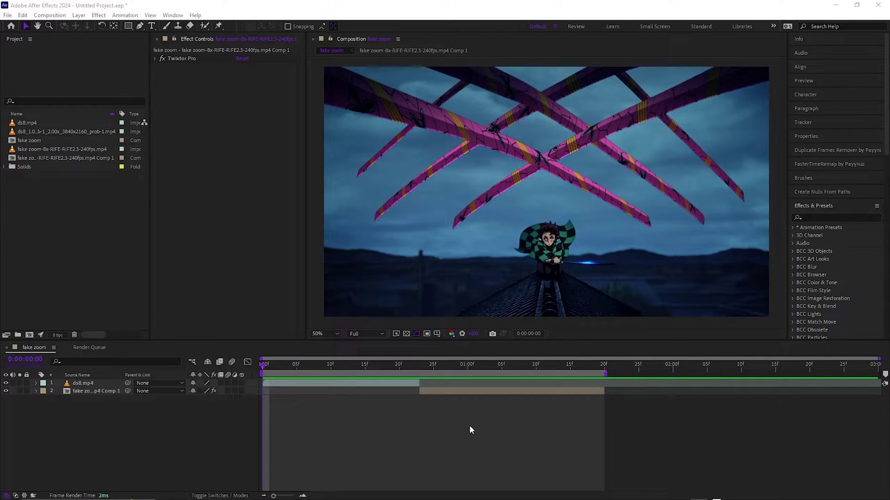
# Add a new Null 4 layer above the ds8.mp4 clip
pyautogui.hotkey('ctrl', 'Up')
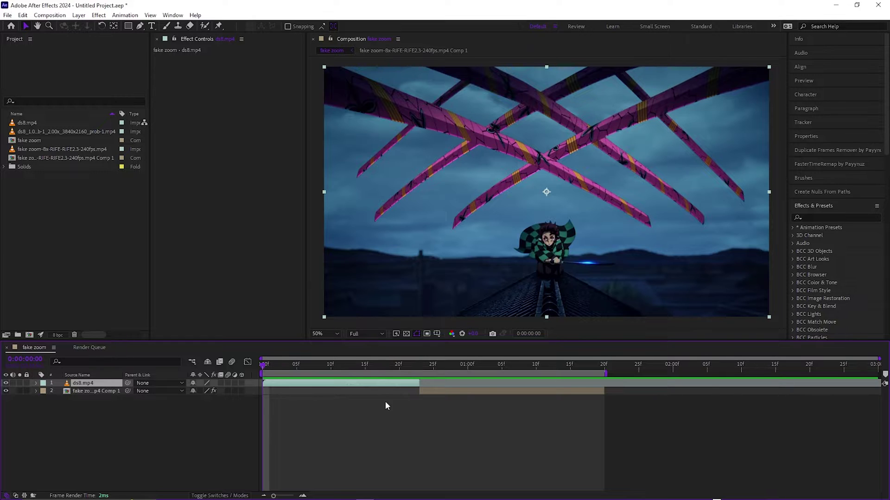
pyautogui.hotkey('ctrl', 'alt', 'shift', 'y')
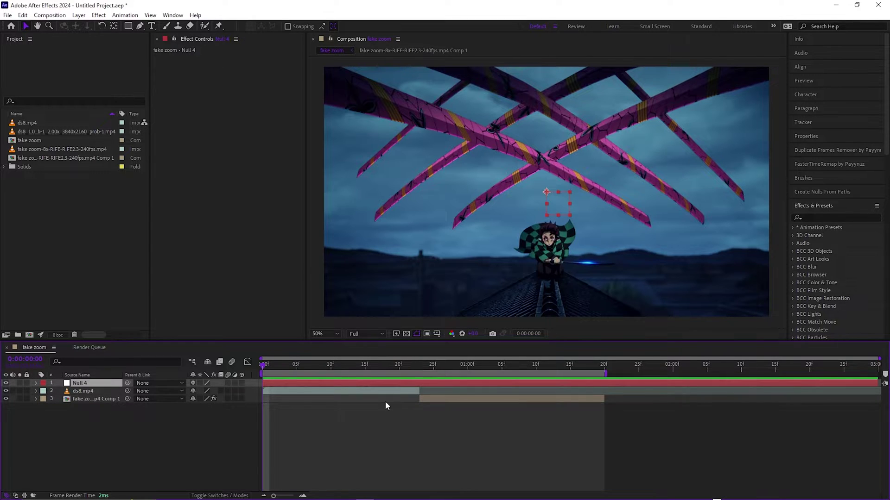
pyautogui.rightClick(363, 443)
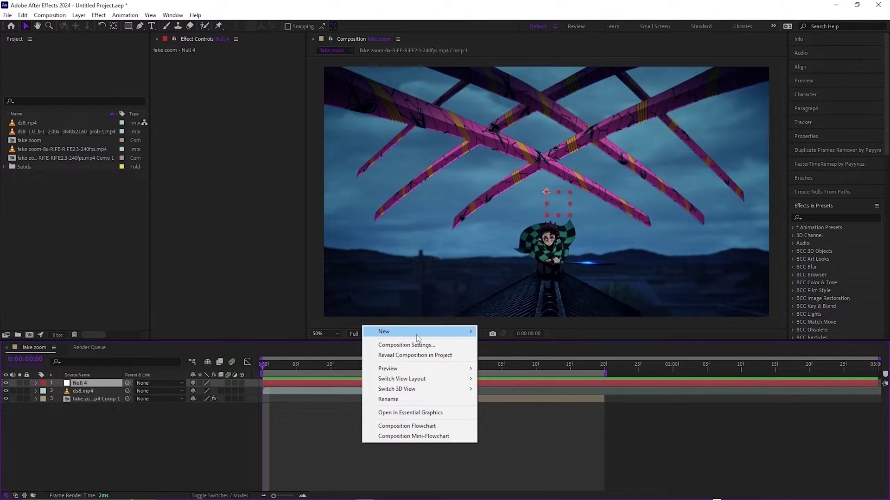
pyautogui.moveTo(416, 334)
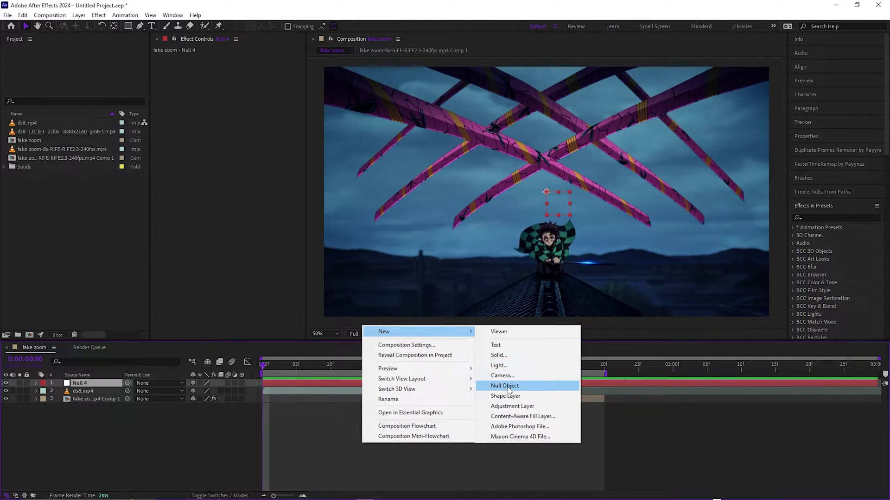
pyautogui.click(338, 471)
# Split the null at frame 23, move the second piece below ds8.mp4, and trim it at 1:20
pyautogui.click(424, 366)
pyautogui.click(424, 383)
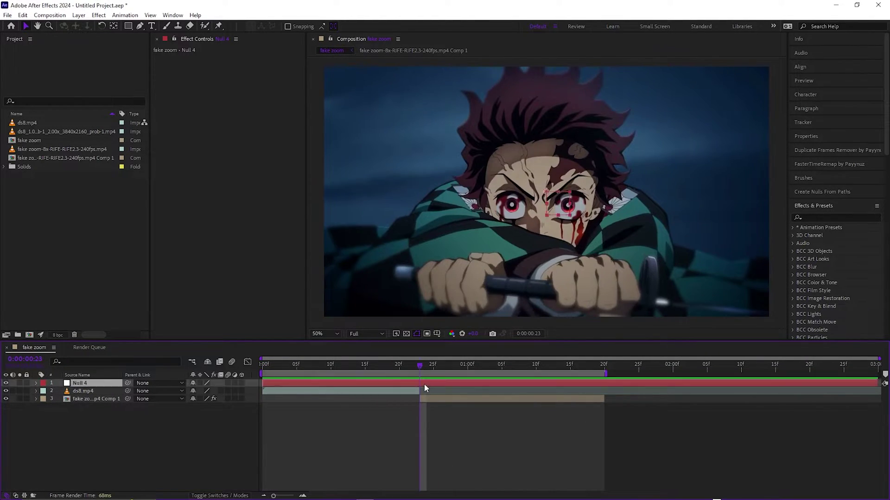
pyautogui.hotkey('ctrl', 'shift', 'd')
pyautogui.moveTo(89, 384); pyautogui.dragTo(89, 403)
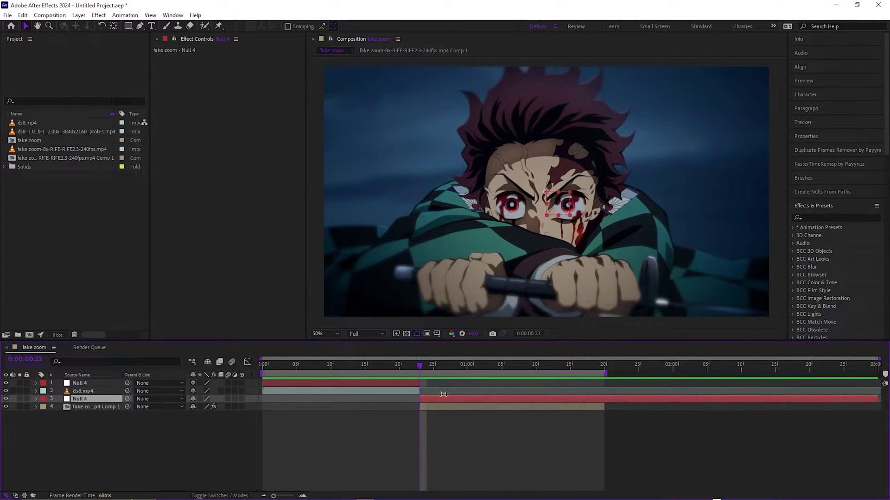
pyautogui.moveTo(445, 369); pyautogui.dragTo(604, 369)
pyautogui.hotkey('alt', ']')
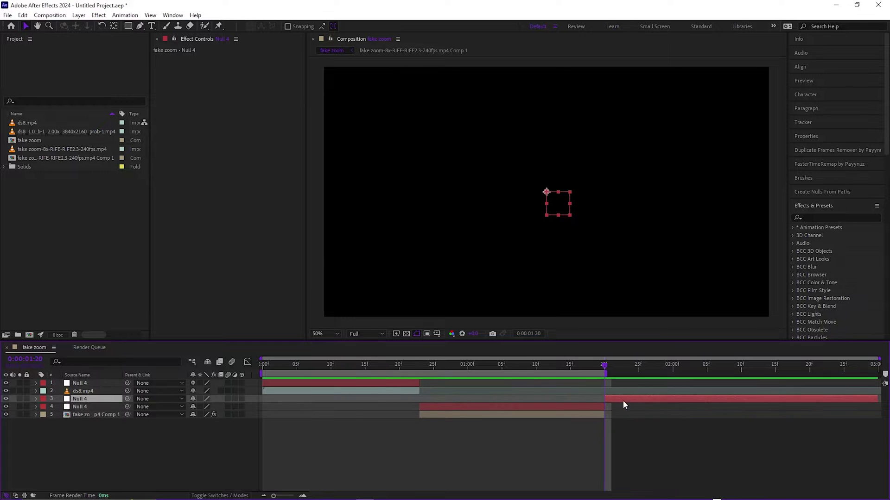
# Position the first Null 4 over the character's face, viewing the comp at 100%
pyautogui.click(509, 407)
pyautogui.press('Home')
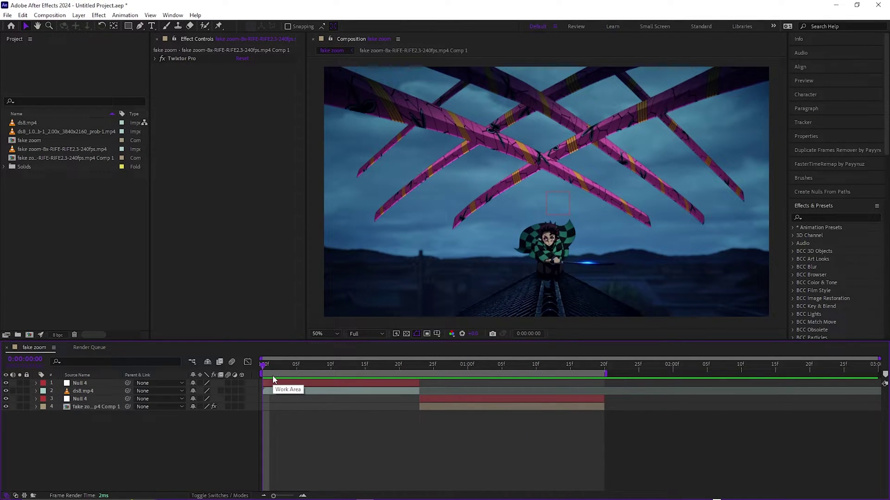
pyautogui.click(273, 383)
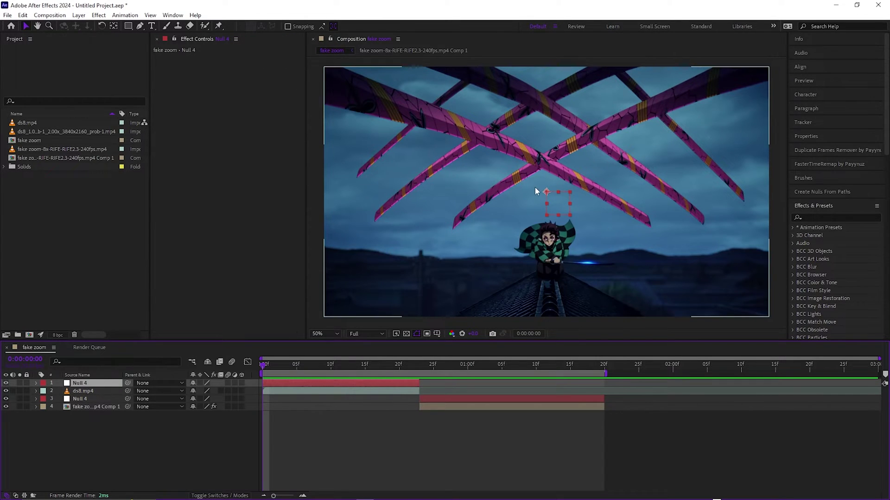
pyautogui.moveTo(546, 190); pyautogui.dragTo(548, 238)
pyautogui.press('.')
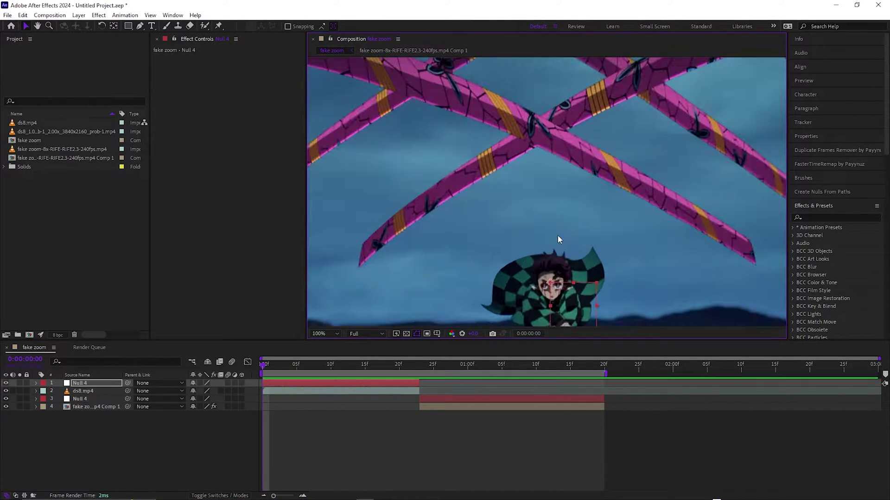
pyautogui.scroll(-3, 571, 263)
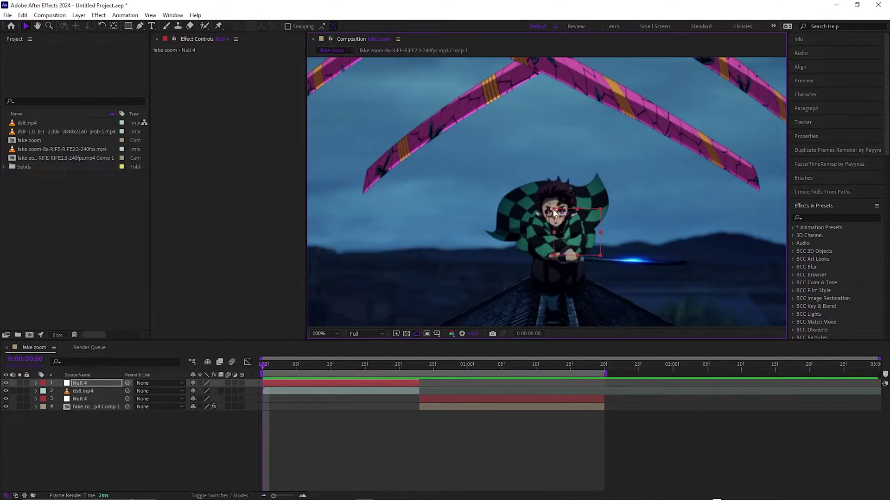
pyautogui.moveTo(554, 211); pyautogui.dragTo(532, 184)
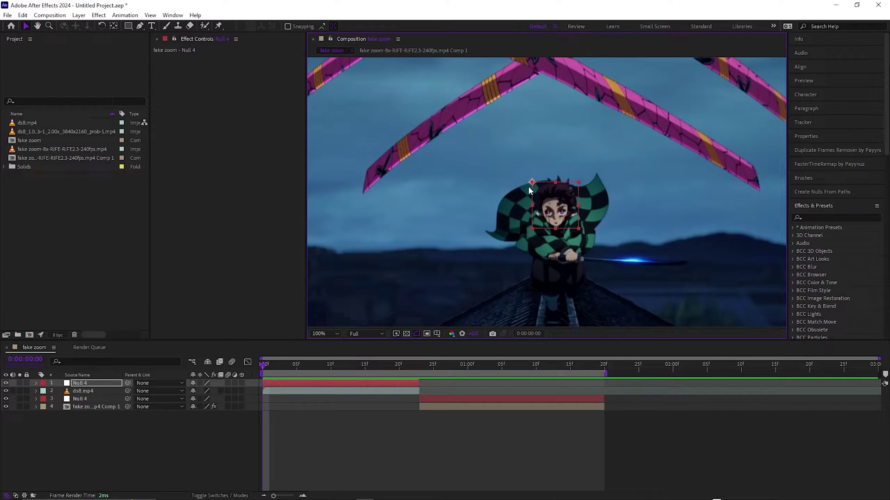
pyautogui.moveTo(532, 184); pyautogui.dragTo(555, 214)
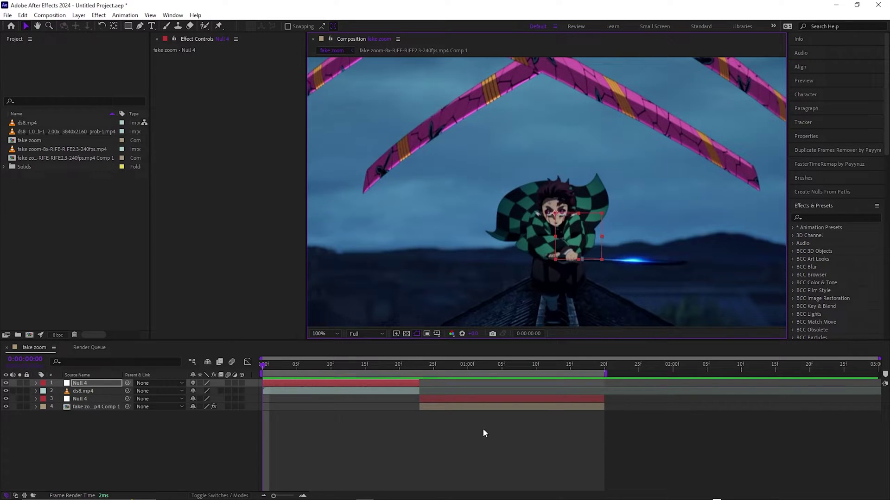
# Parent ds8.mp4 to 1. Null 4, then move to frame 14 where the zoom starts
pyautogui.click(274, 393)
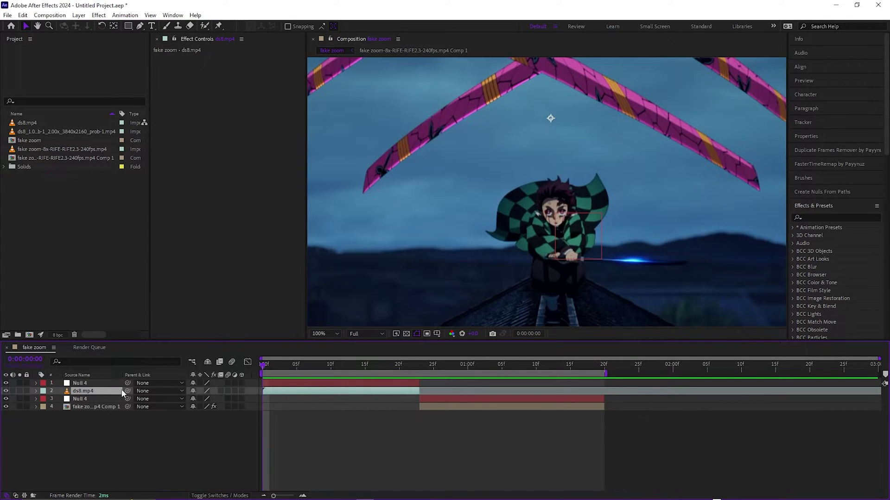
pyautogui.click(146, 392)
pyautogui.click(161, 415)
pyautogui.click(360, 369)
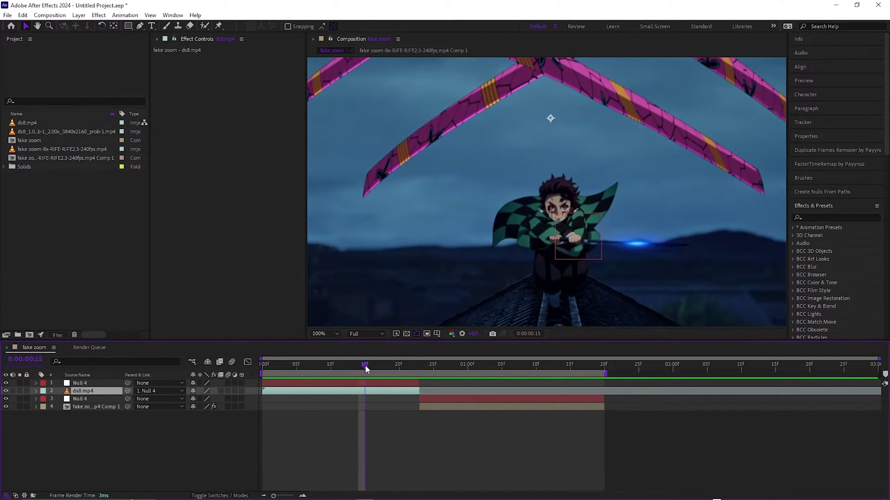
pyautogui.click(379, 443)
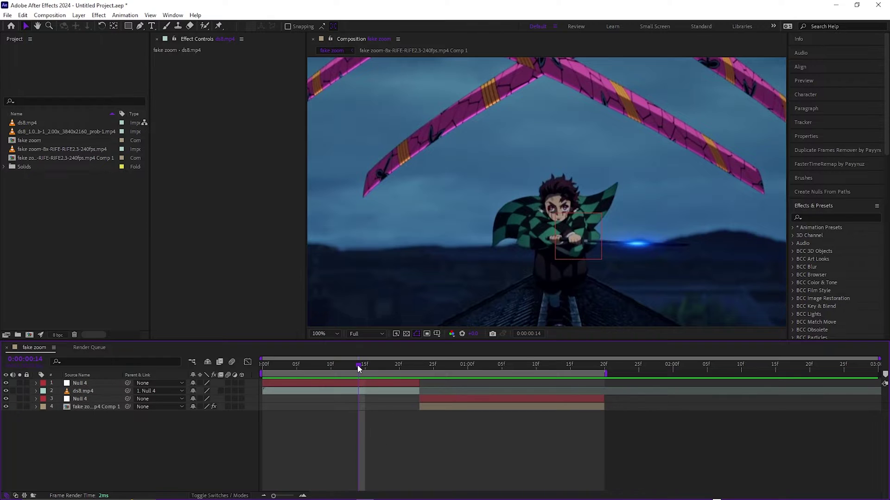
pyautogui.moveTo(358, 365)
pyautogui.mouseDown()
pyautogui.moveTo(403, 371)
pyautogui.moveTo(359, 373)
pyautogui.mouseUp()
# Keyframe the null's Scale at 100% on frame 14 and about 250% on frame 22
pyautogui.click(371, 383)
pyautogui.press('s')
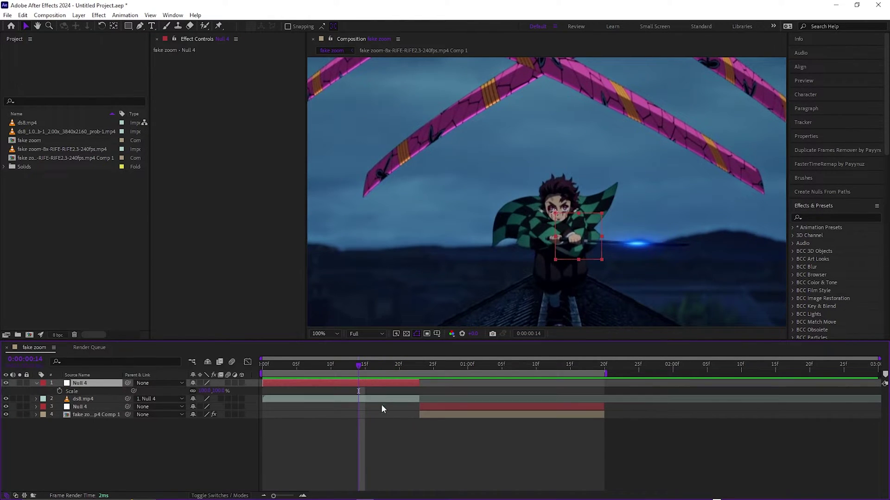
pyautogui.click(60, 391)
pyautogui.moveTo(379, 372); pyautogui.dragTo(413, 369)
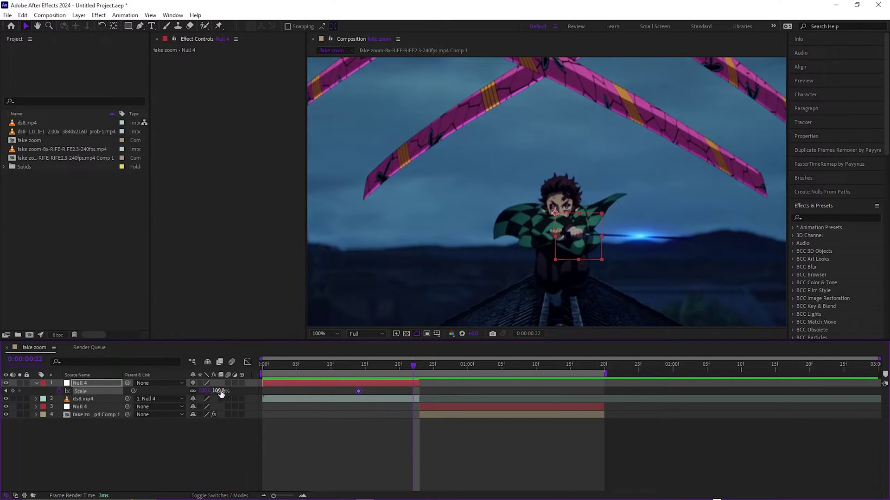
pyautogui.scroll(-2, 504, 251)
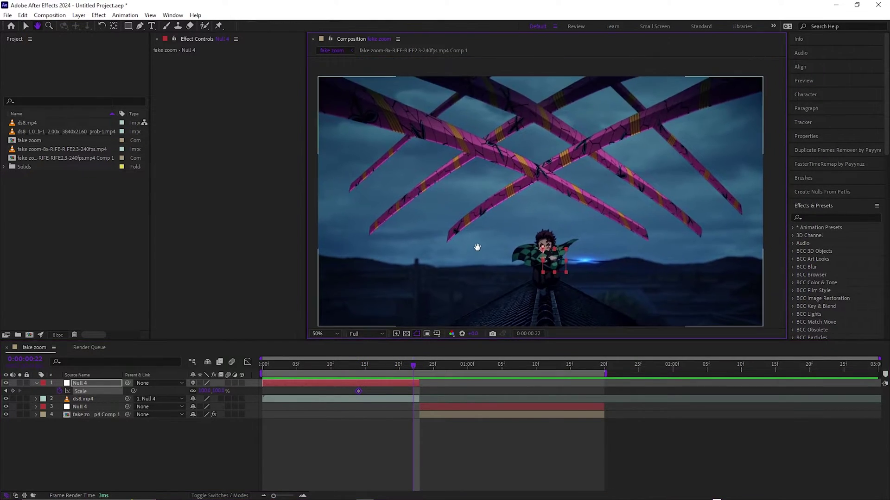
pyautogui.moveTo(215, 391); pyautogui.dragTo(345, 390)
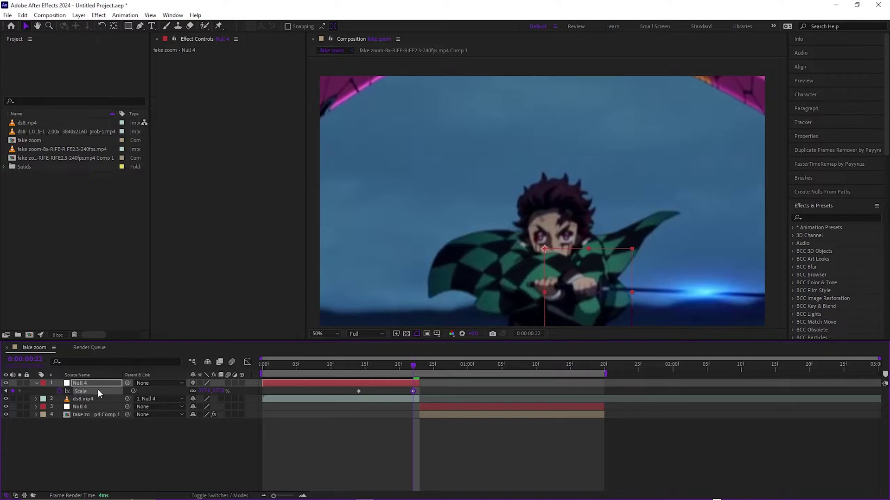
pyautogui.click(37, 383)
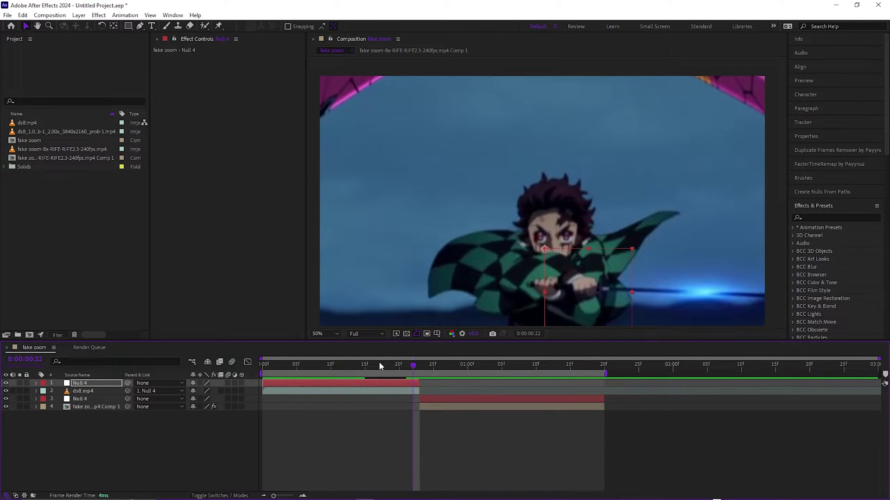
# Turn on layer and composition motion blur for ds8.mp4 and preview the blurred zoom
pyautogui.moveTo(379, 364); pyautogui.dragTo(256, 365)
pyautogui.press('space')
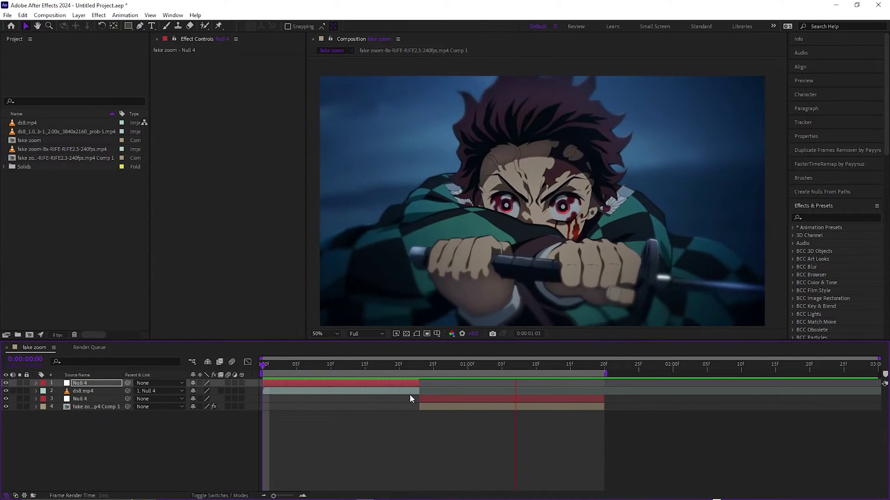
pyautogui.moveTo(351, 361); pyautogui.dragTo(382, 374)
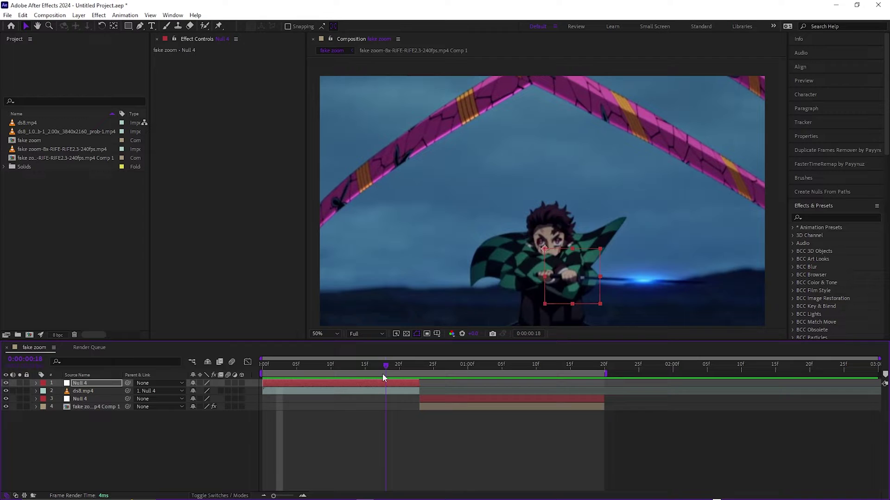
pyautogui.click(227, 391)
pyautogui.click(232, 362)
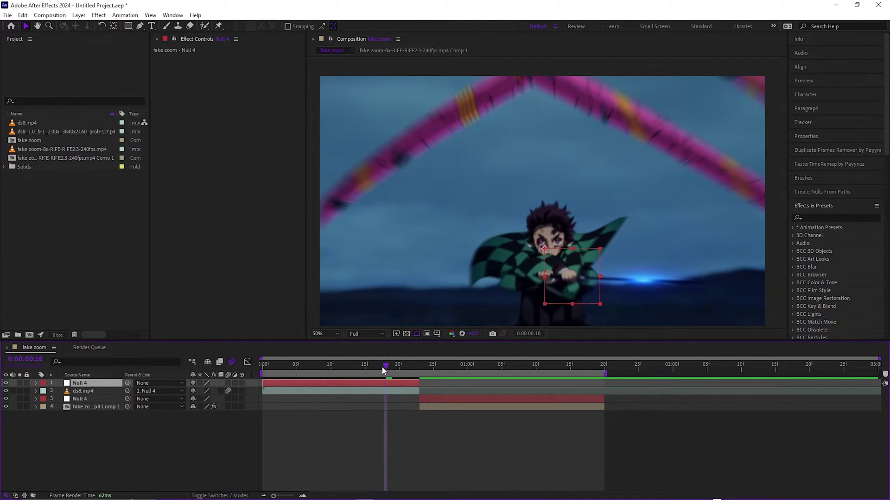
pyautogui.moveTo(383, 368); pyautogui.dragTo(314, 383)
pyautogui.press('space')
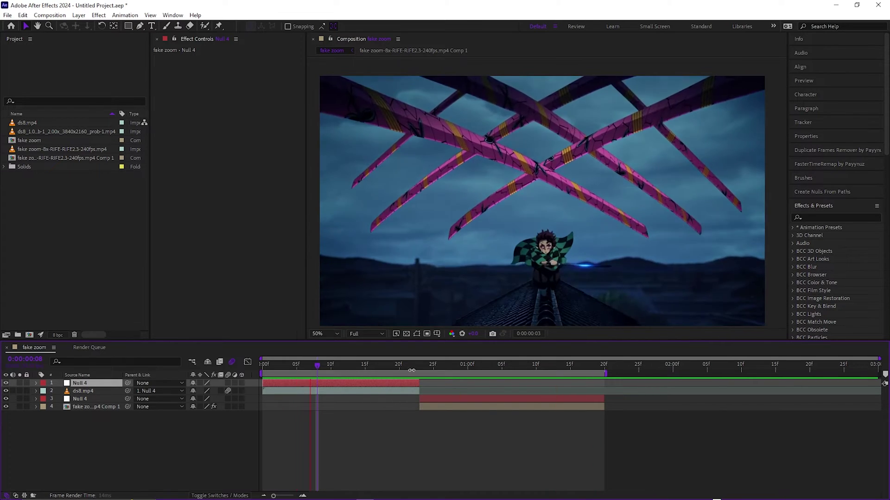
# Move the end Scale keyframe to about frame 23 and Easy Ease both keyframes
pyautogui.click(373, 375)
pyautogui.press('s')
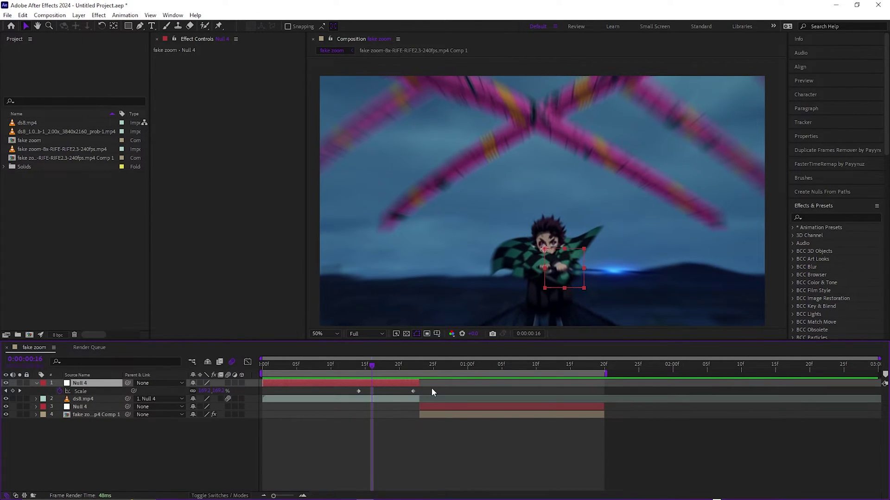
pyautogui.moveTo(413, 391); pyautogui.dragTo(418, 392)
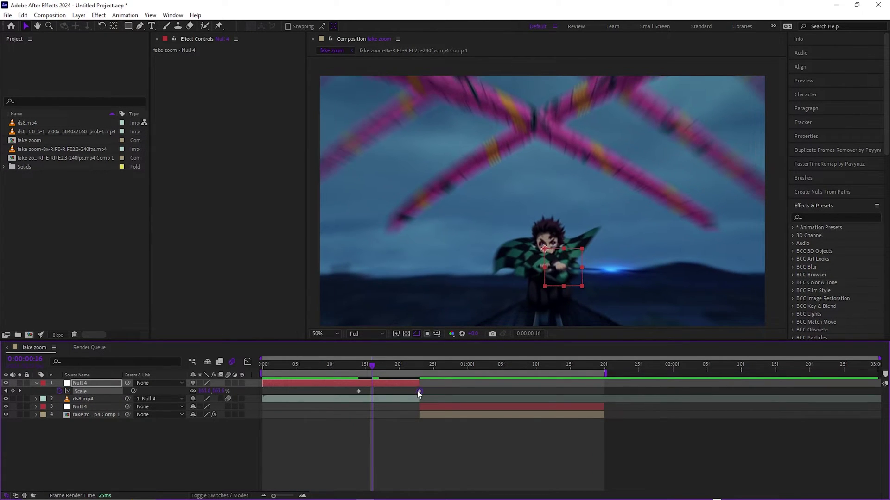
pyautogui.click(358, 391)
pyautogui.press('F9')
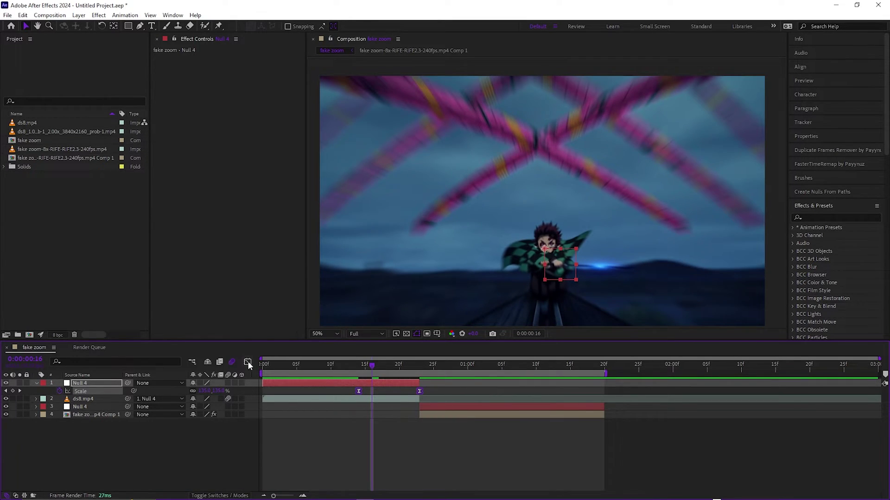
# In the Graph Editor, lengthen the first keyframe's ease-out and sharpen the final ease-in
pyautogui.click(247, 362)
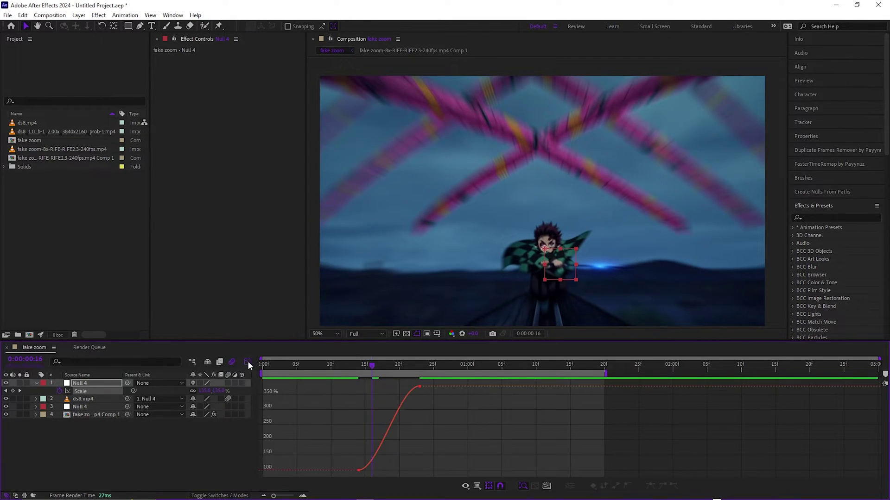
pyautogui.click(304, 496)
pyautogui.click(309, 470)
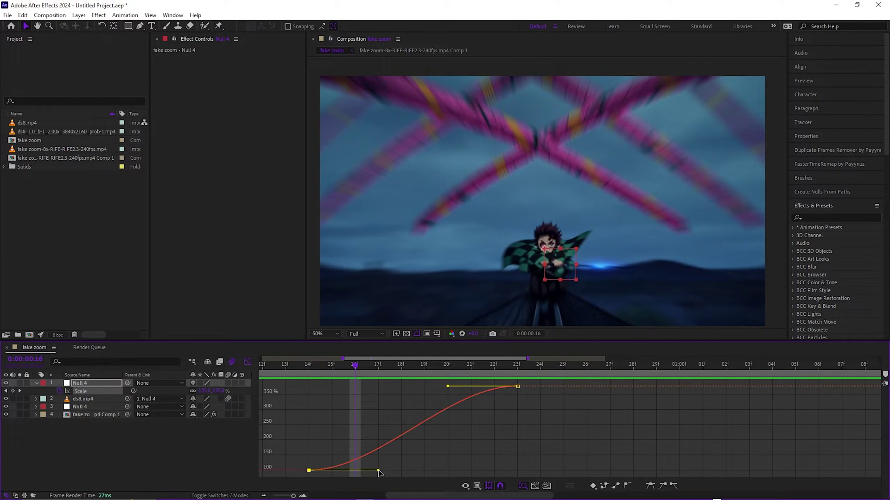
pyautogui.moveTo(379, 472); pyautogui.dragTo(468, 473)
pyautogui.moveTo(448, 386); pyautogui.dragTo(496, 470)
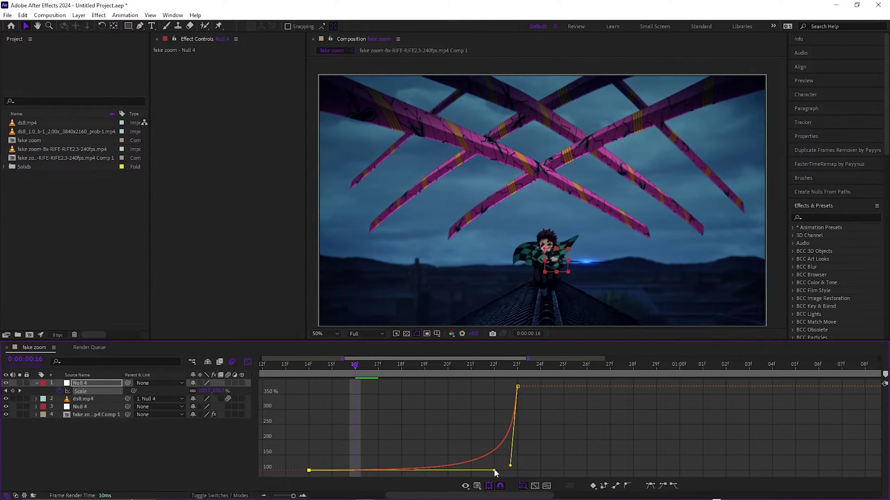
# Return to the layer bars, fit the whole comp in the timeline and preview the zoom
pyautogui.click(281, 497)
pyautogui.hotkey('shift', 'F3')
pyautogui.press('pageup')
pyautogui.press('pageup')
pyautogui.press('pageup')
pyautogui.press('pageup')
pyautogui.press('pageup')
pyautogui.moveTo(280, 495); pyautogui.dragTo(274, 495)
pyautogui.press('space')
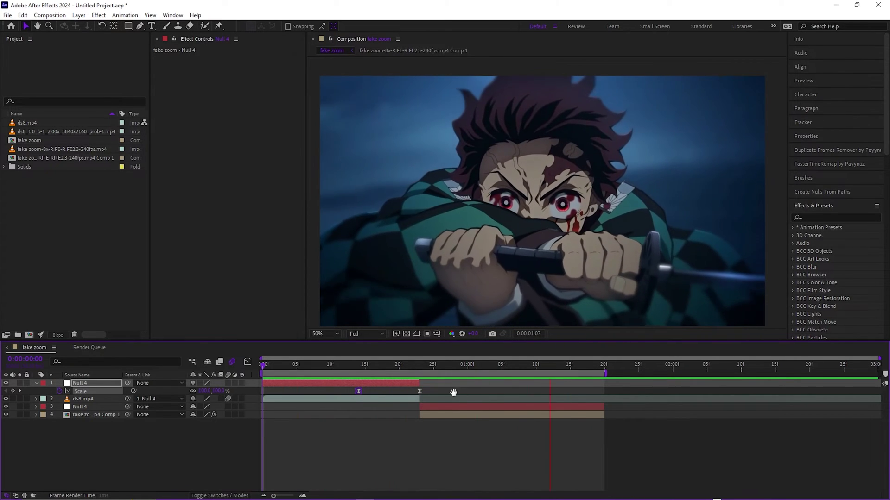
pyautogui.click(36, 382)
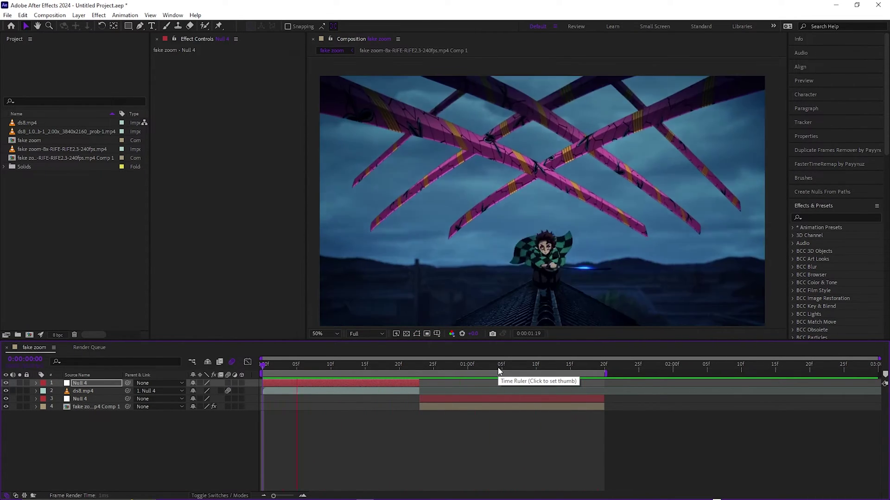
pyautogui.moveTo(423, 367)
pyautogui.mouseDown()
pyautogui.moveTo(397, 372)
pyautogui.moveTo(422, 383)
pyautogui.mouseUp()
# Apply Motion Tile from Effects & Presets to the second-shot comp layer
pyautogui.click(434, 406)
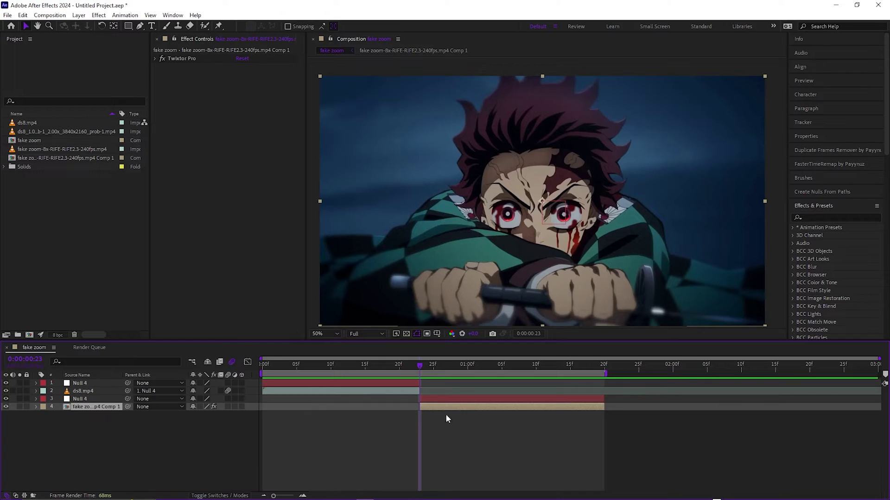
pyautogui.click(819, 218)
pyautogui.write('motion ti')
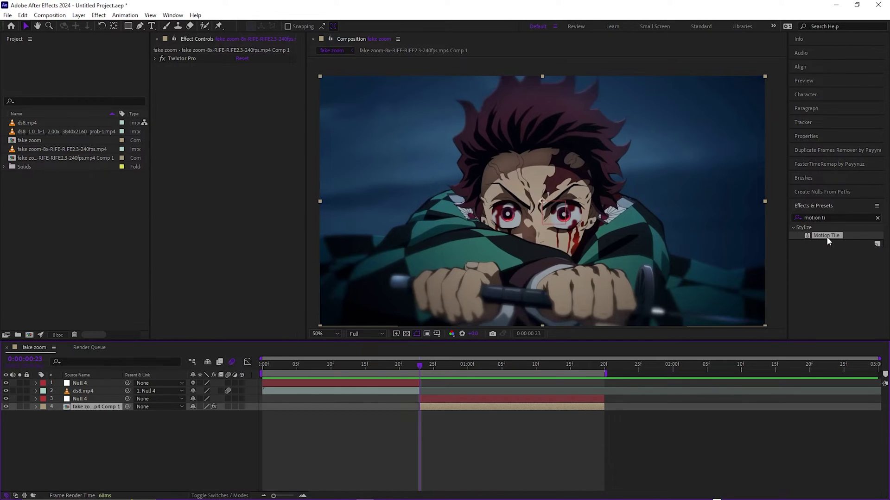
pyautogui.moveTo(828, 241); pyautogui.dragTo(474, 249)
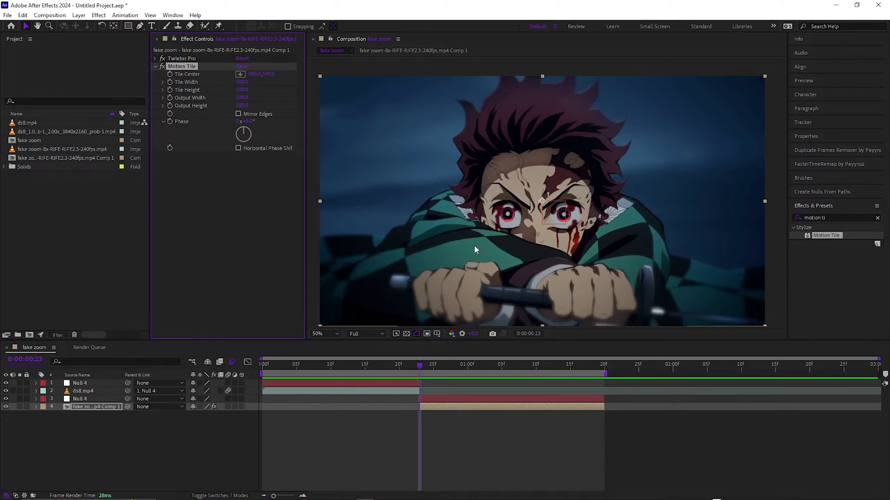
# Enable Mirror Edges and set Motion Tile's Output Width and Height to 200
pyautogui.click(238, 114)
pyautogui.click(241, 106)
pyautogui.write('20')
pyautogui.click(243, 98)
pyautogui.write('200')
pyautogui.click(246, 228)
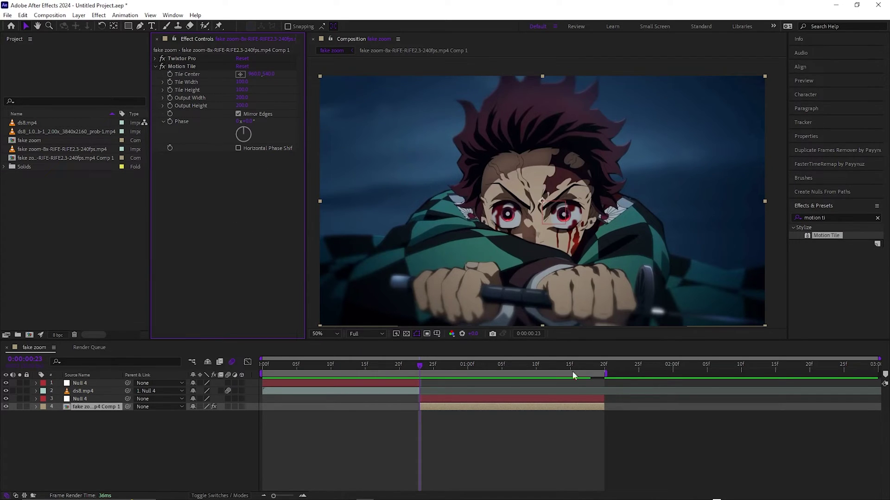
pyautogui.click(434, 400)
pyautogui.click(434, 406)
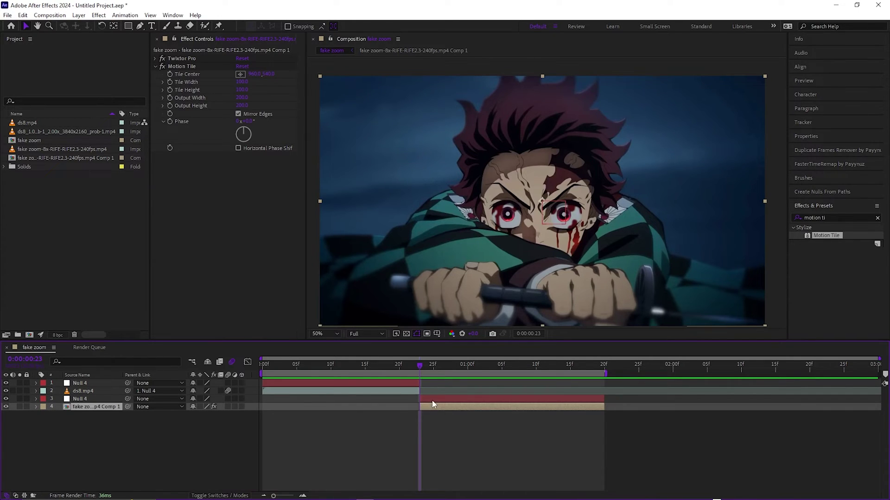
# Parent the second shot to Null 4 and set a Null 4 Scale keyframe at 67%
pyautogui.moveTo(128, 406); pyautogui.dragTo(80, 399)
pyautogui.click(435, 398)
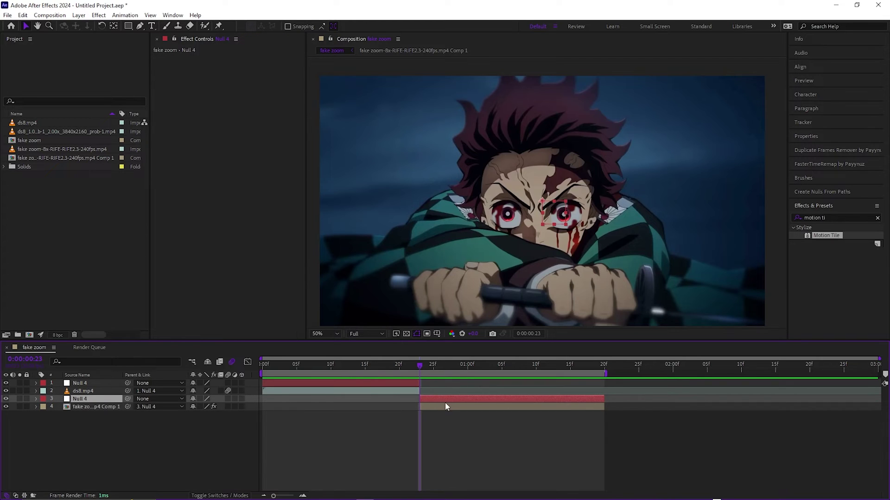
pyautogui.press('s')
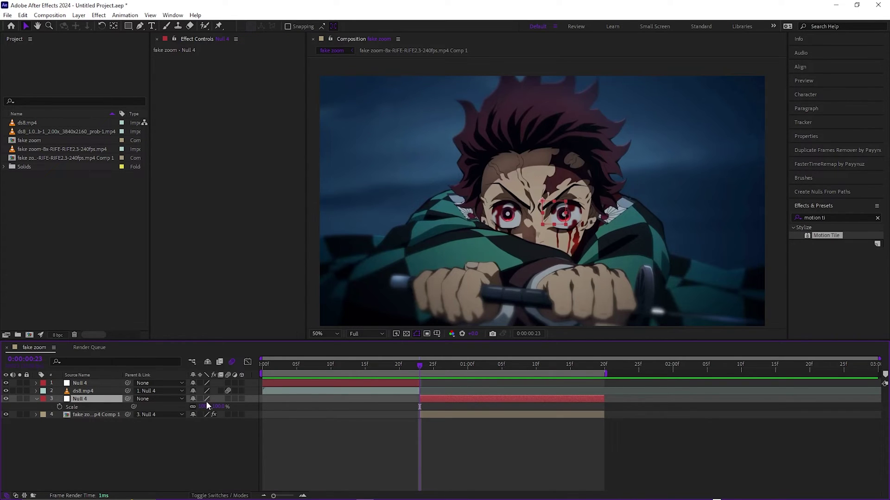
pyautogui.moveTo(204, 407); pyautogui.dragTo(190, 407)
pyautogui.click(59, 407)
# Add a 100% Scale keyframe at 0:00:00:29 and select both keyframes
pyautogui.moveTo(422, 370); pyautogui.dragTo(460, 373)
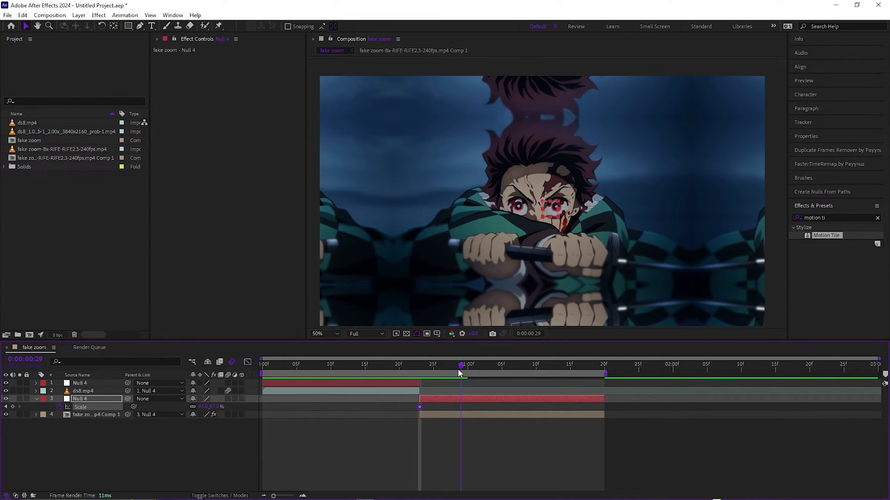
pyautogui.write('1')
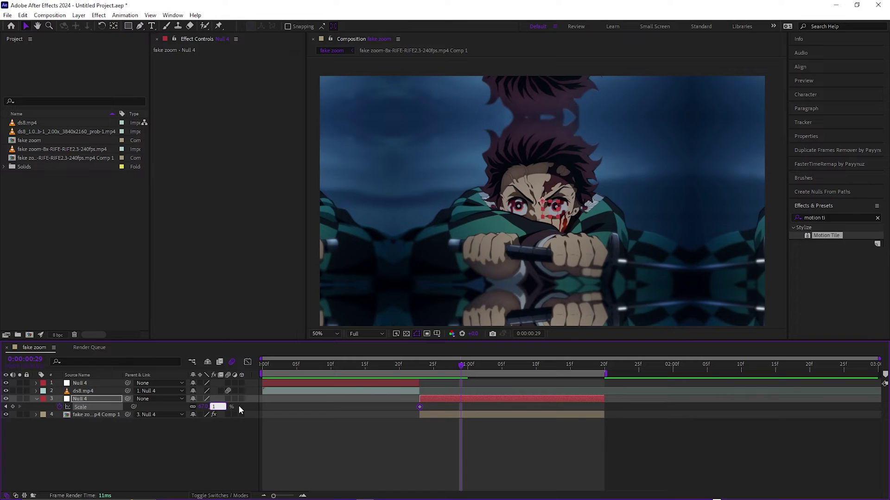
pyautogui.write('00')
pyautogui.press('Return')
pyautogui.moveTo(477, 404); pyautogui.dragTo(409, 438)
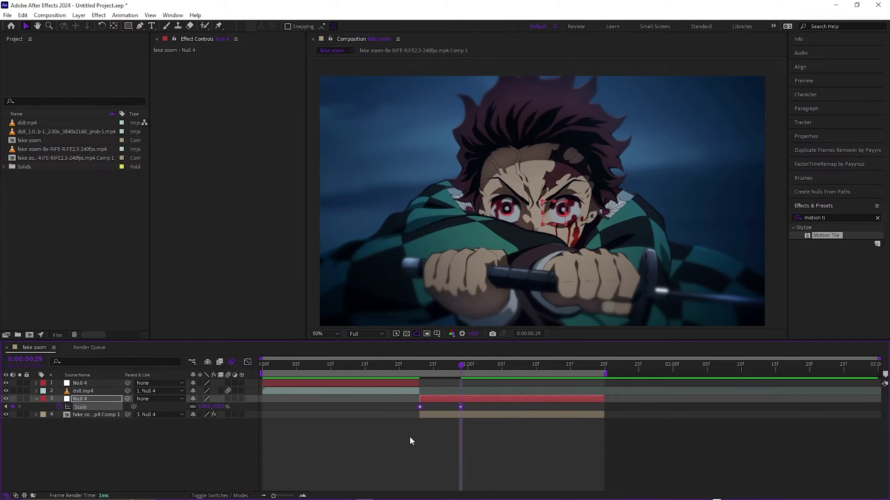
# Bend the Scale curve to shoot up fast from 67% and settle gently into 100%, then preview
pyautogui.click(248, 363)
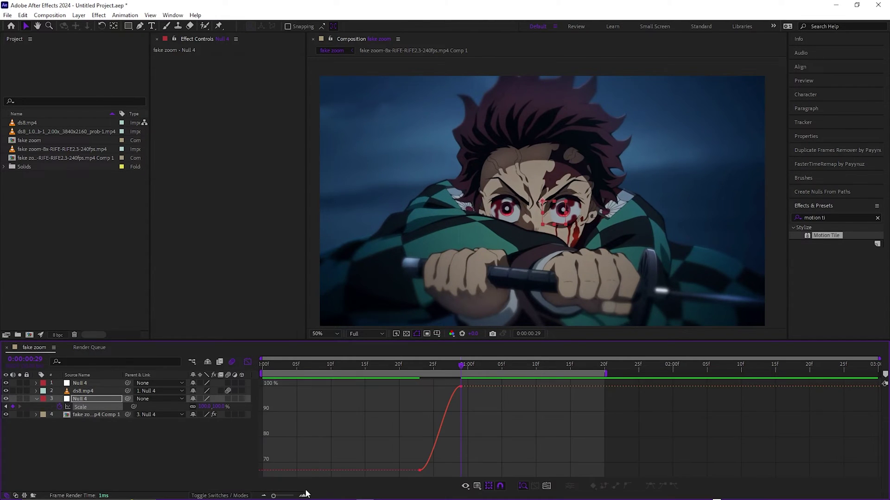
pyautogui.click(303, 495)
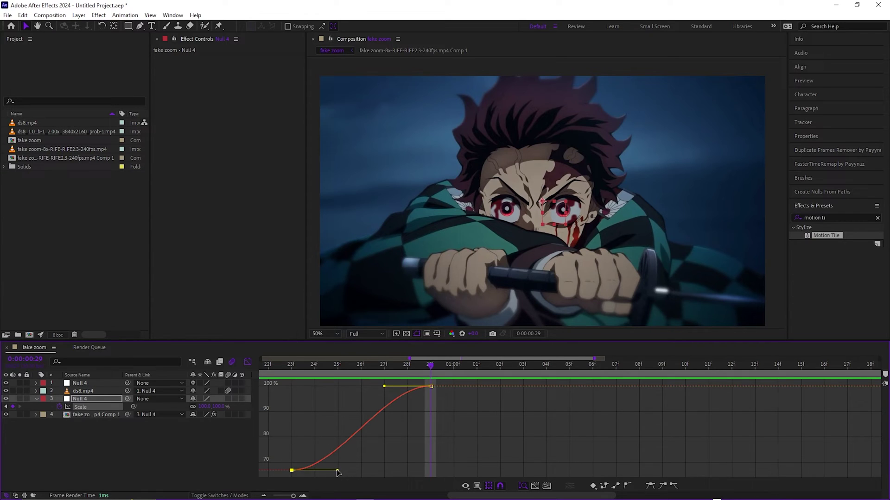
pyautogui.moveTo(337, 471); pyautogui.dragTo(298, 401)
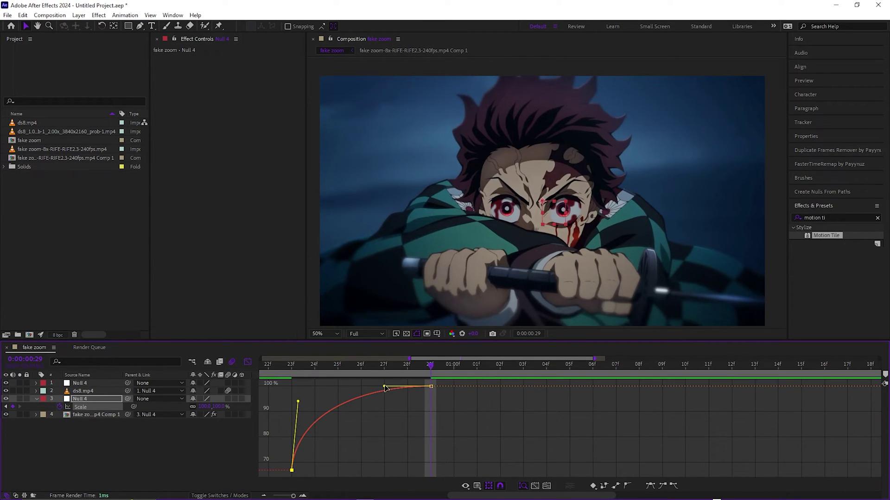
pyautogui.moveTo(385, 388); pyautogui.dragTo(312, 386)
pyautogui.hotkey('shift', 'F3')
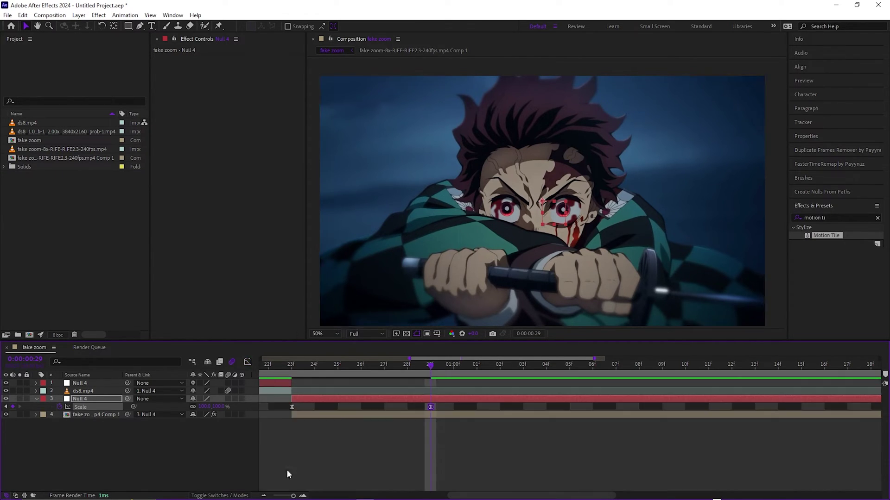
pyautogui.moveTo(281, 497); pyautogui.dragTo(273, 496)
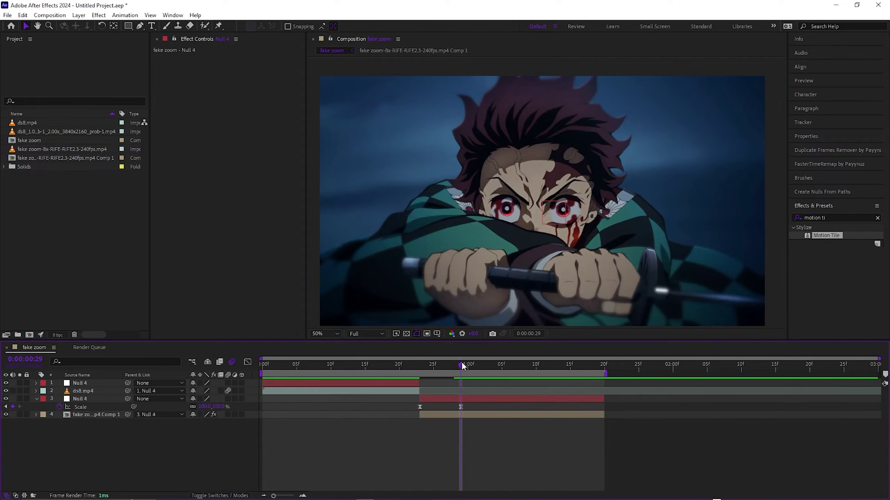
pyautogui.press('space')
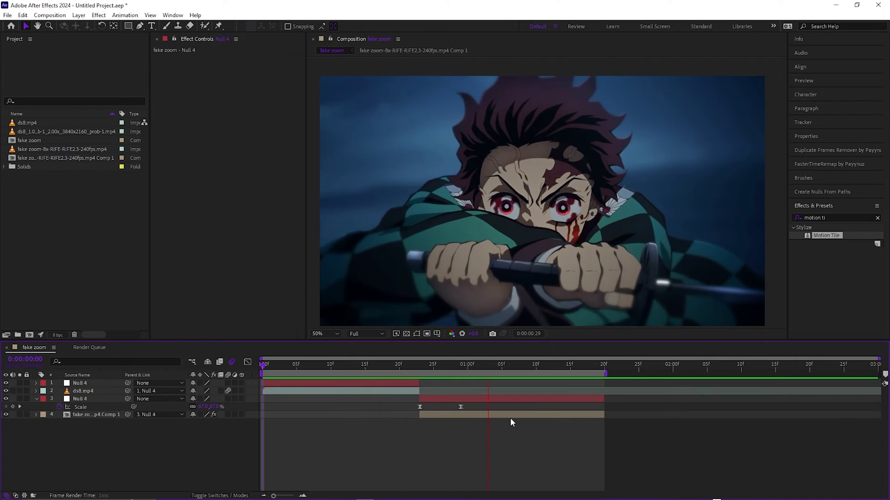
# Stop the preview and set the second-shot layer's parent to None
pyautogui.click(37, 398)
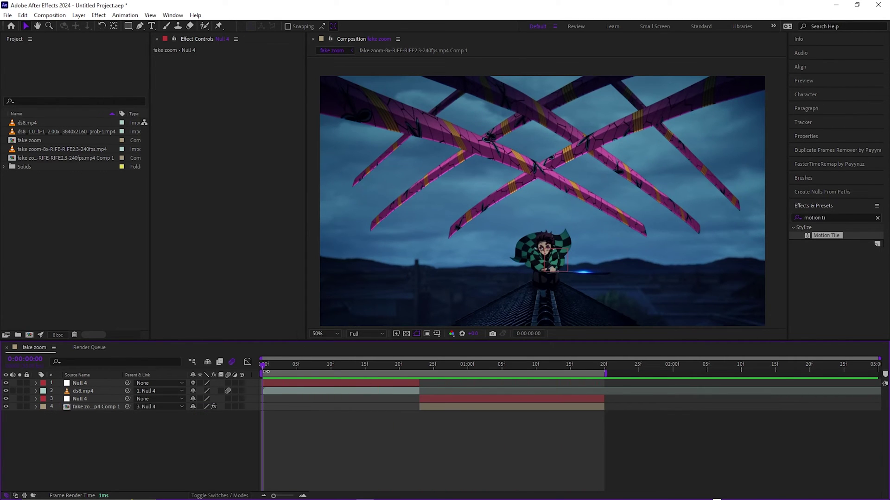
pyautogui.moveTo(265, 372); pyautogui.dragTo(435, 385)
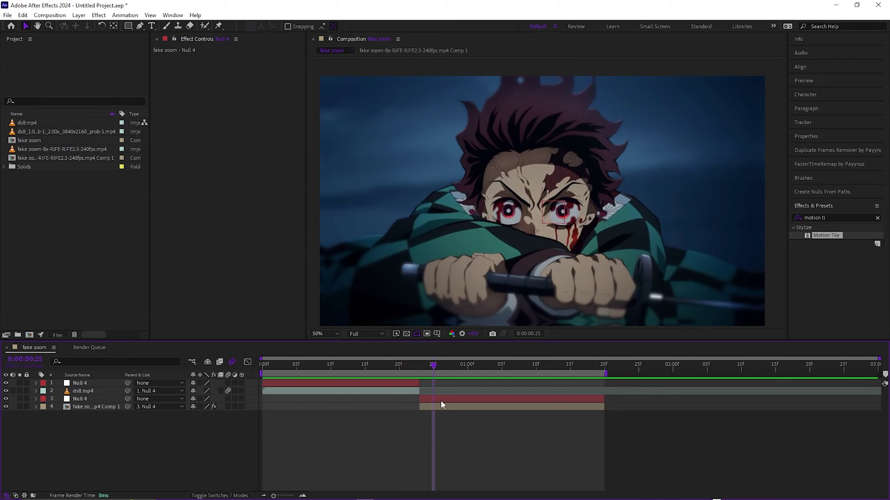
pyautogui.click(440, 400)
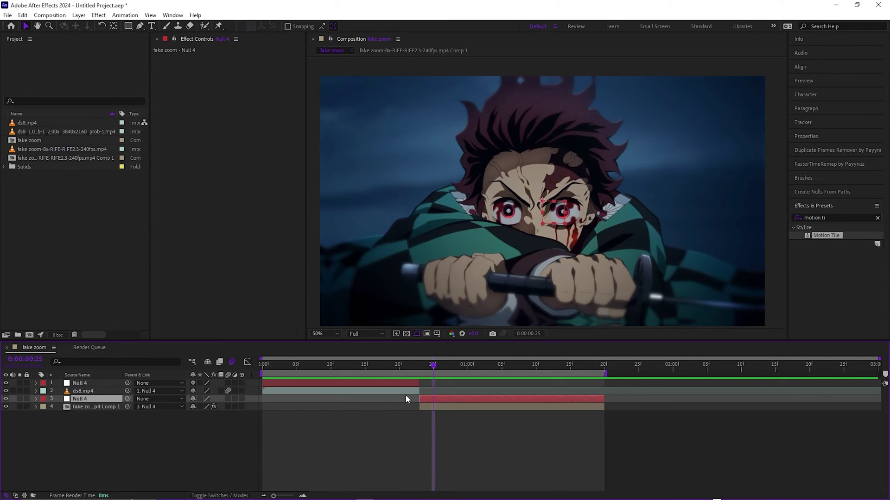
pyautogui.click(158, 407)
pyautogui.click(150, 416)
# Set the second-shot comp layer's own Scale to 100% at its first frame
pyautogui.moveTo(433, 366); pyautogui.dragTo(426, 366)
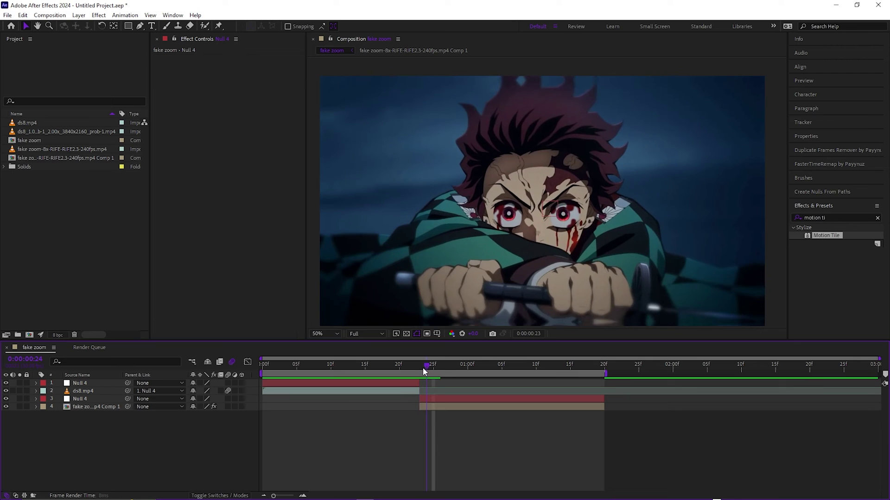
pyautogui.click(433, 407)
pyautogui.press('s')
pyautogui.click(218, 415)
pyautogui.write('100')
pyautogui.press('Return')
pyautogui.press('pagedown')
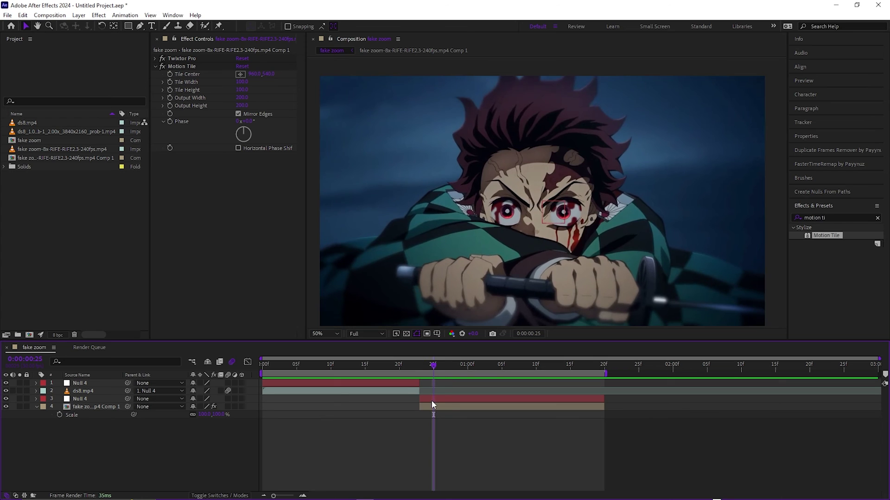
# Go back to the composition start and preview both zooms back-to-back
pyautogui.click(432, 399)
pyautogui.press('pageup')
pyautogui.press('Home')
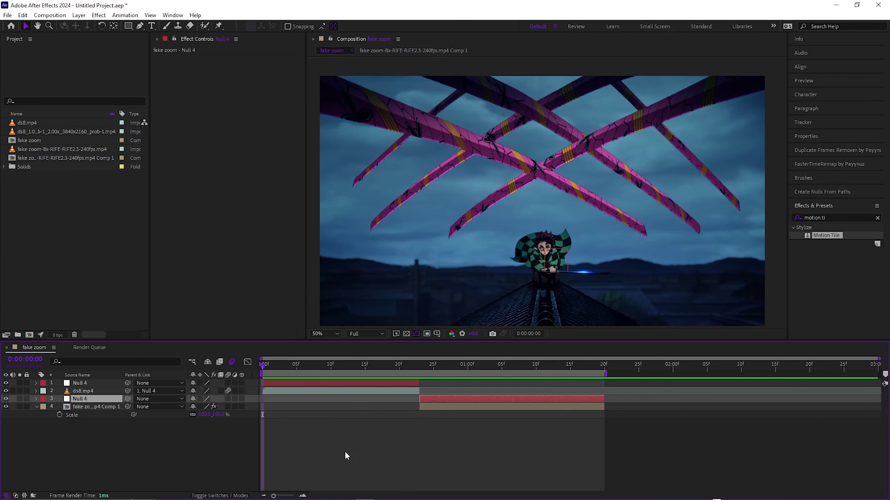
pyautogui.click(344, 451)
pyautogui.press('space')
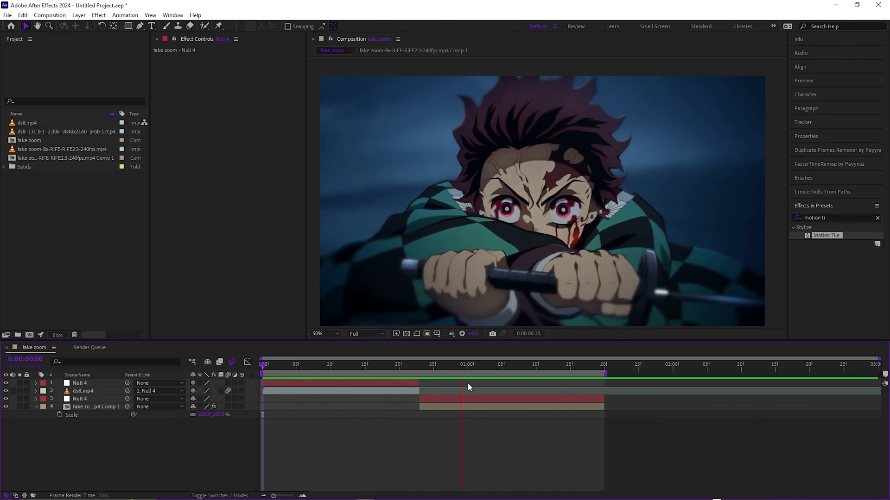
pyautogui.press('space')
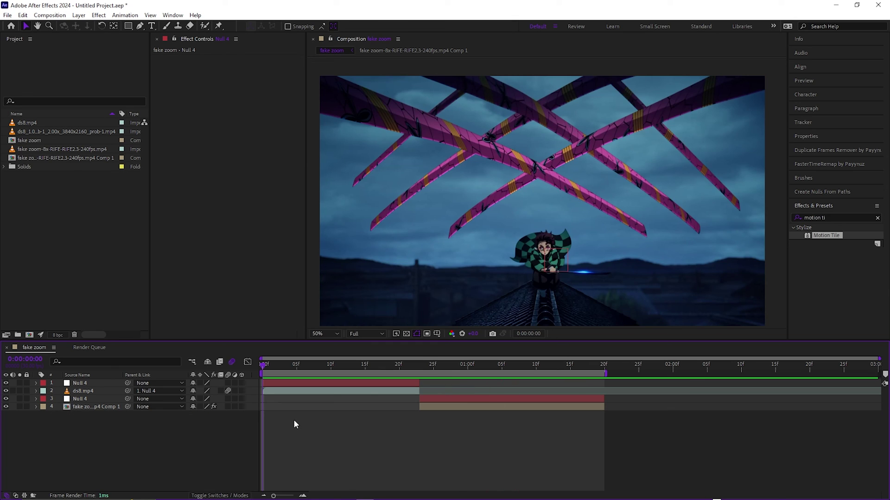